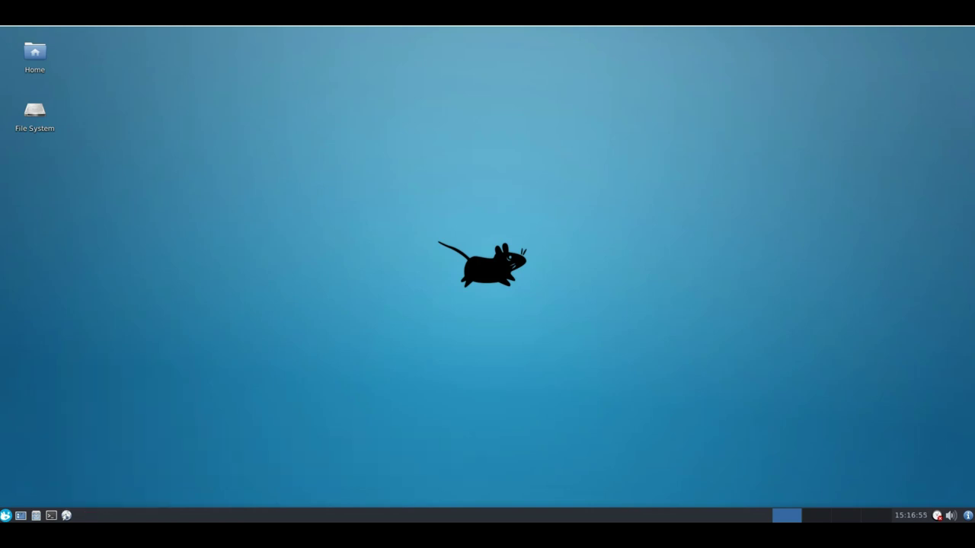
- Open Thunar on the home folder and view its About credits and license
click(36, 516)
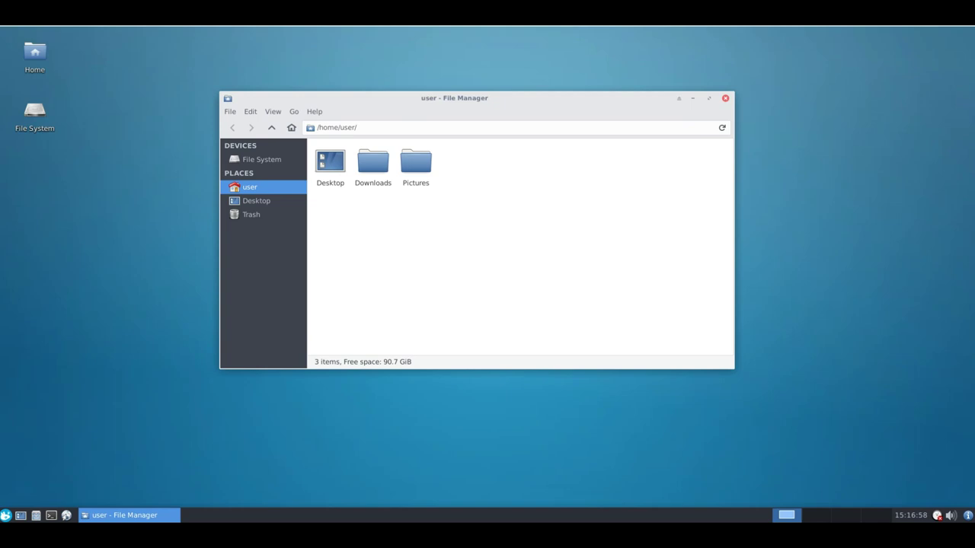
click(314, 111)
click(335, 141)
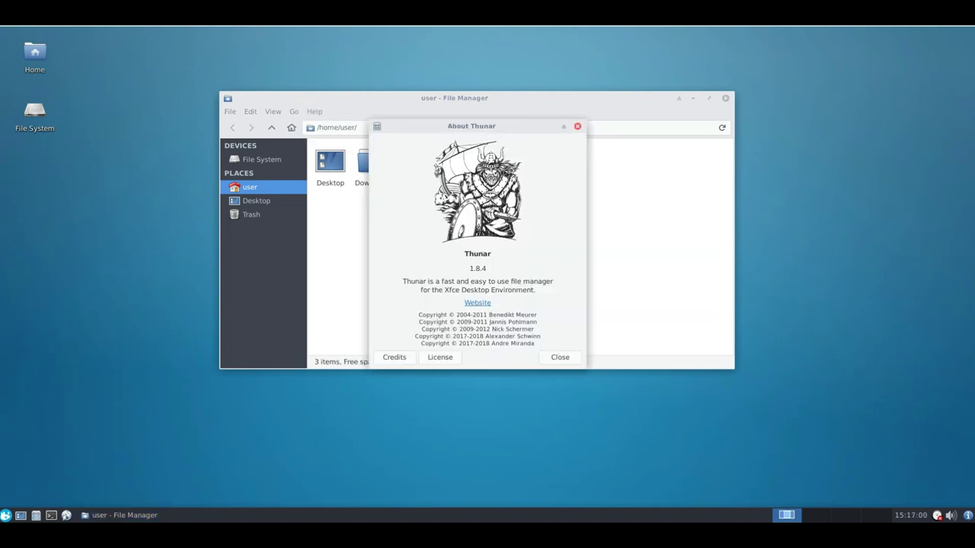
click(394, 357)
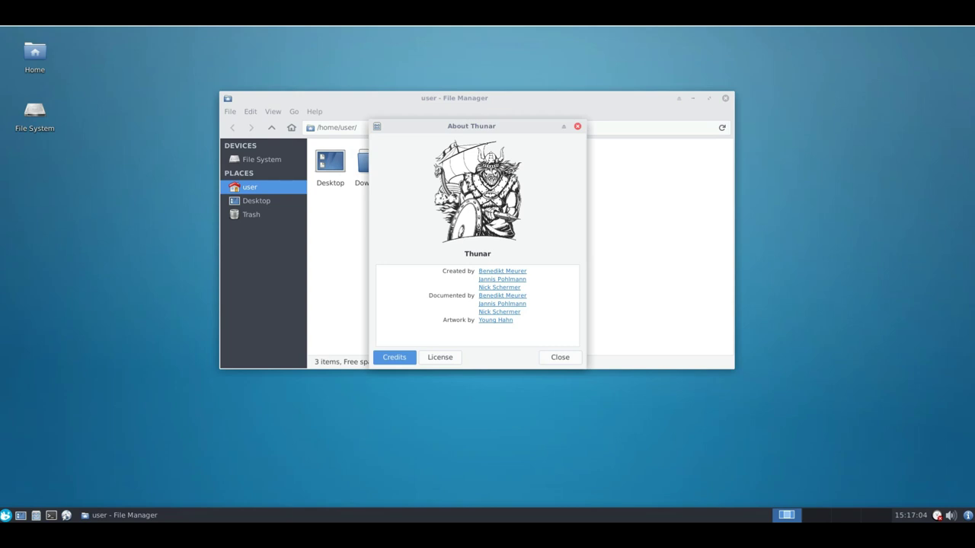
click(440, 357)
click(394, 358)
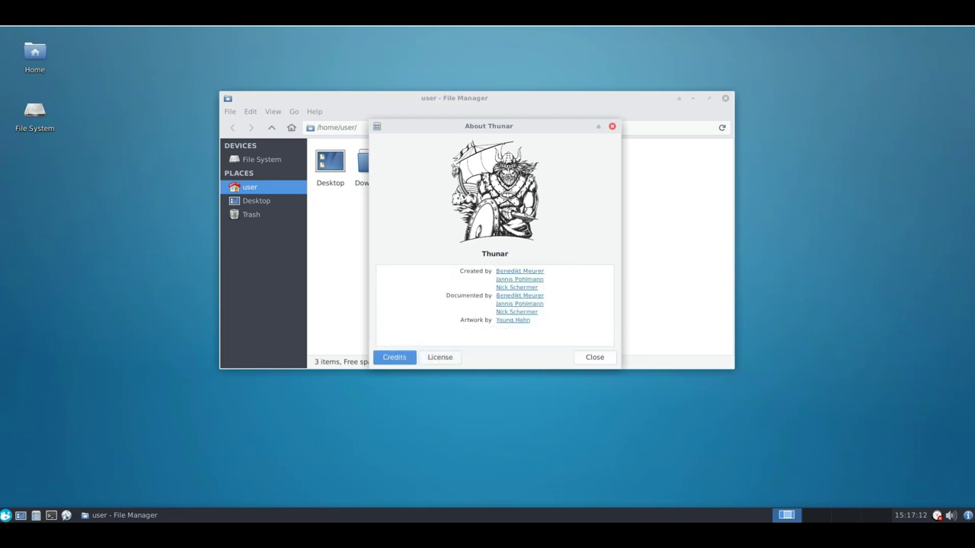
click(611, 126)
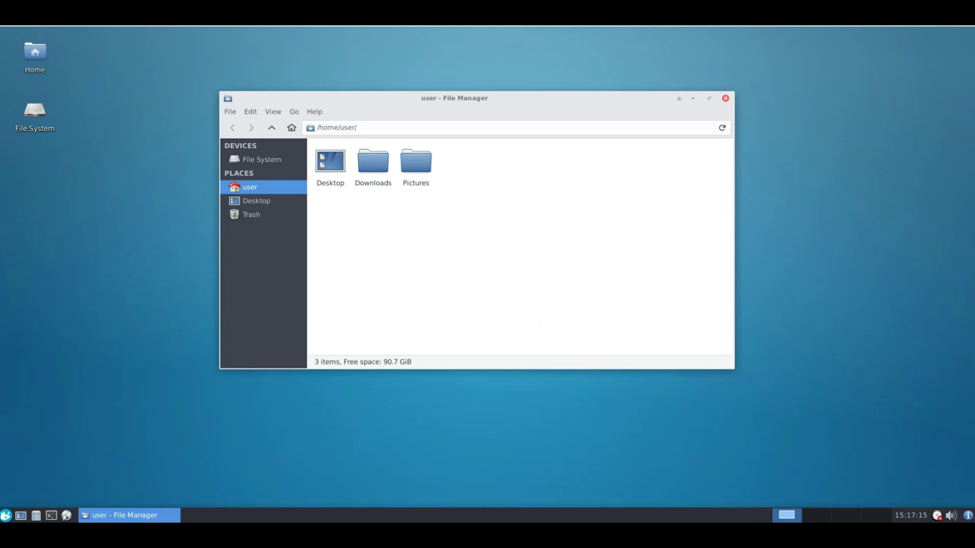
- Browse the Desktop, Trash, home and File System places, then quit Thunar
key(Down)
key(Down)
key(Up)
key(Up)
key(Up)
key(Down)
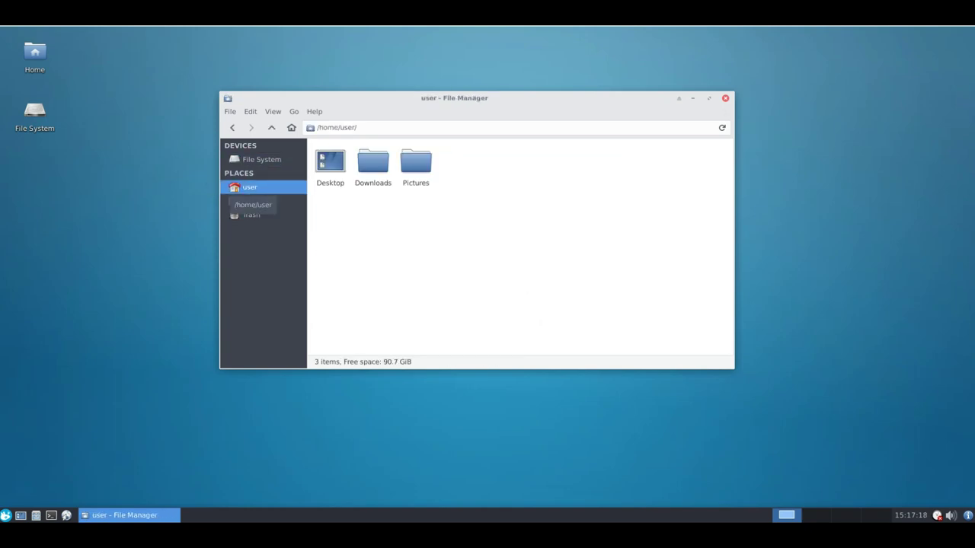
key(ctrl+q)
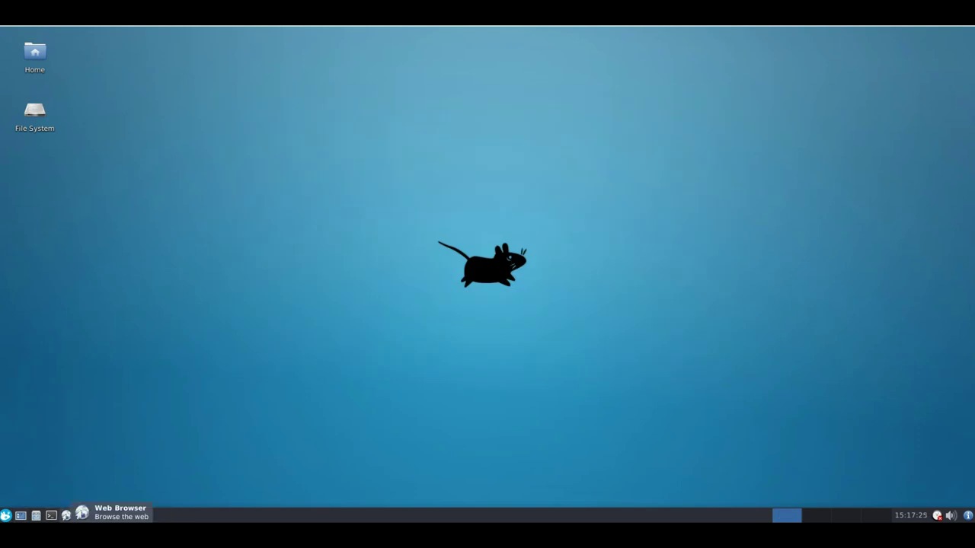
- Open the Whisker applications menu and browse its Accessories category
click(7, 516)
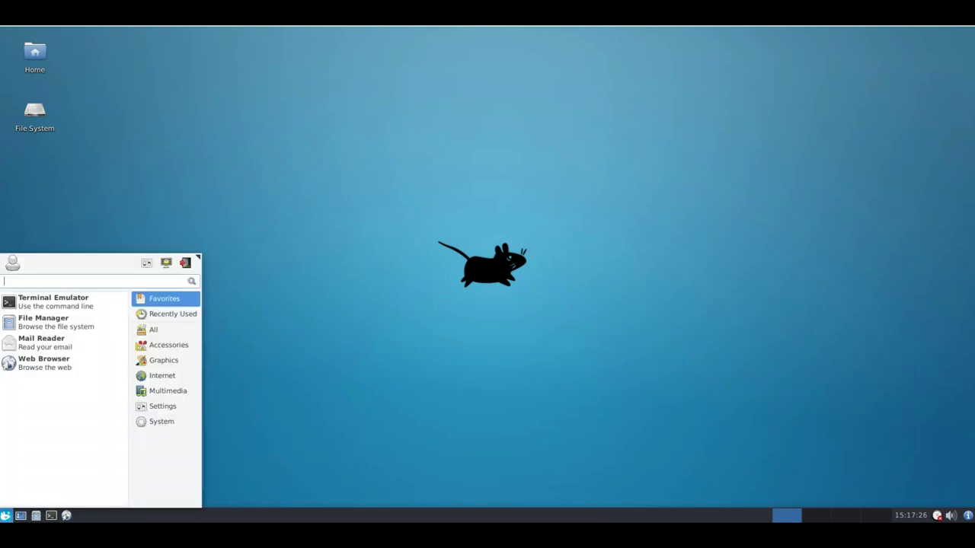
click(168, 345)
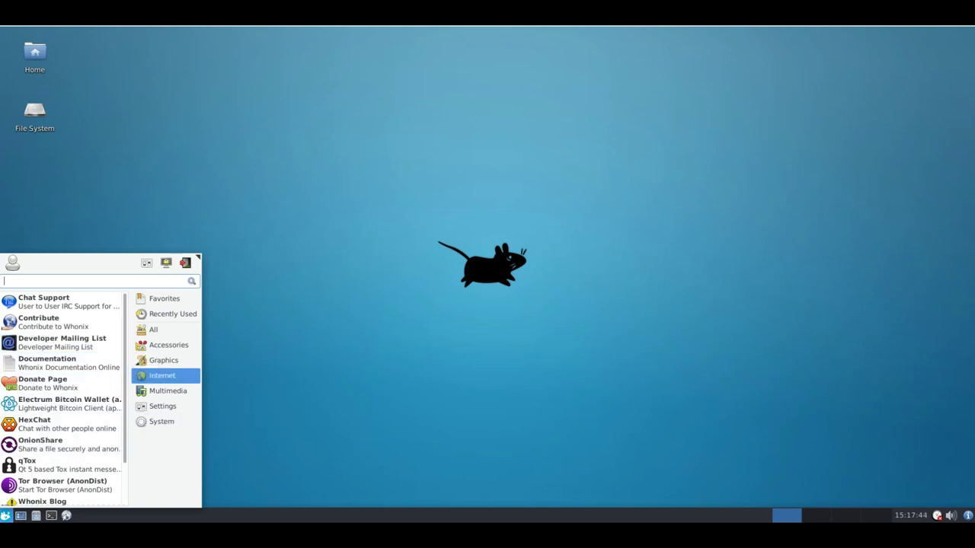
scroll(61, 441, down, 2)
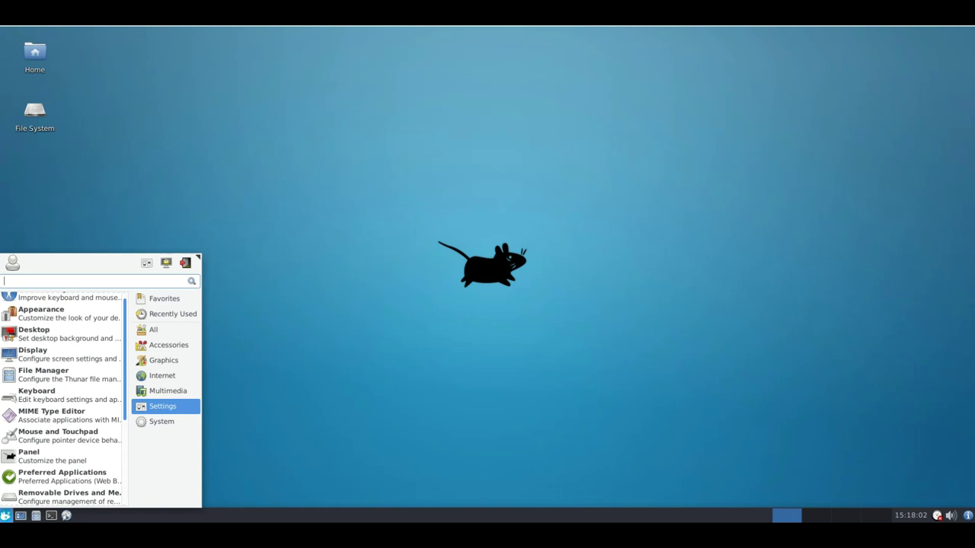
scroll(61, 396, down, 1)
scroll(61, 396, down, 2)
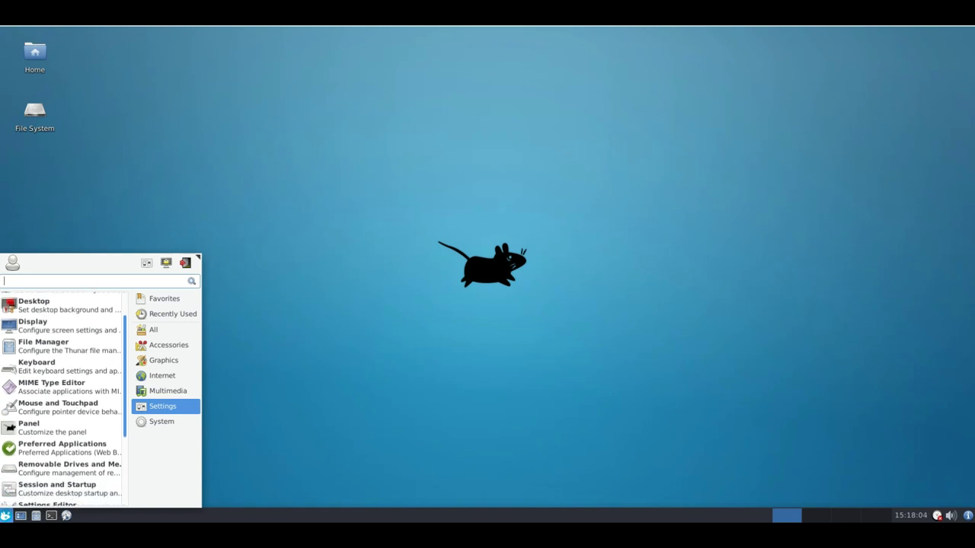
scroll(61, 397, down, 2)
scroll(61, 396, down, 1)
scroll(61, 396, down, 1)
scroll(61, 397, down, 1)
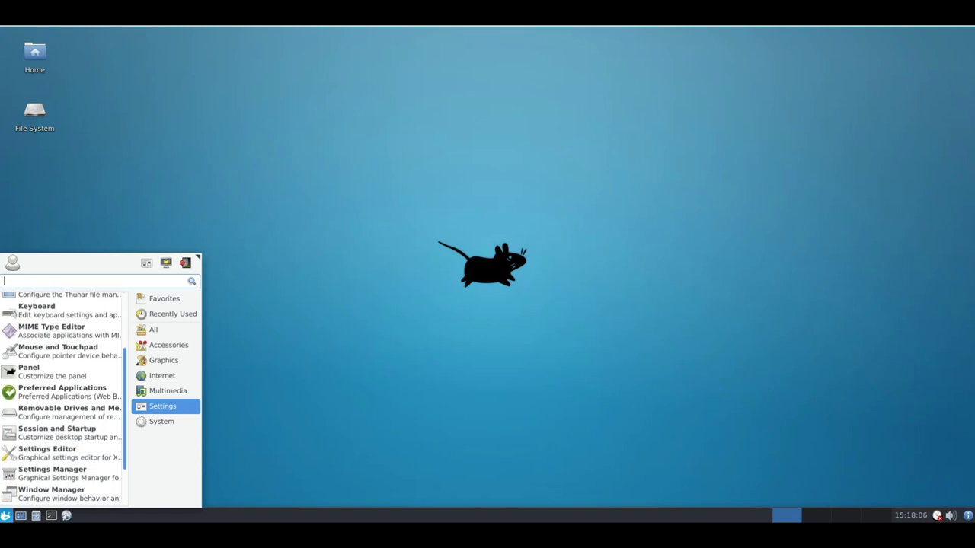
scroll(61, 396, down, 1)
scroll(61, 397, down, 1)
scroll(61, 396, down, 1)
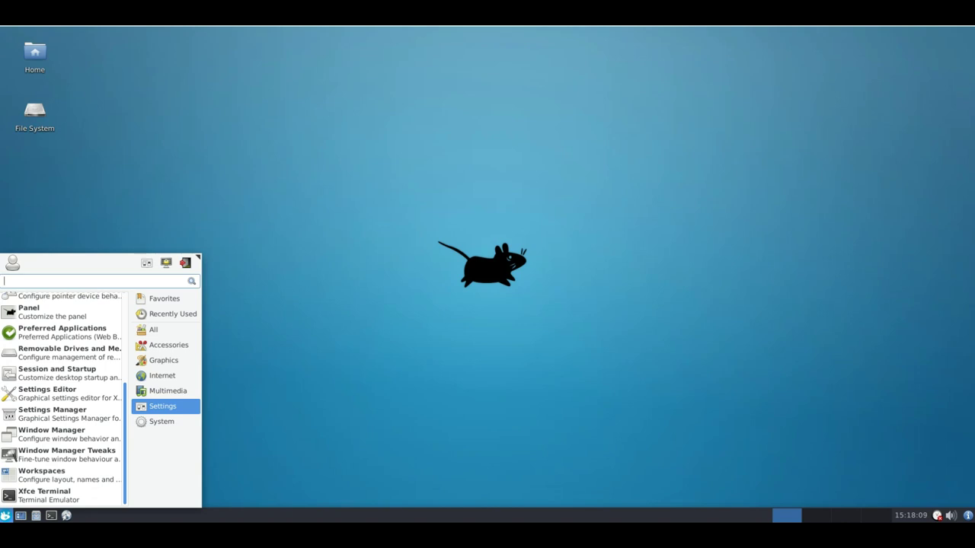
scroll(61, 397, up, 2)
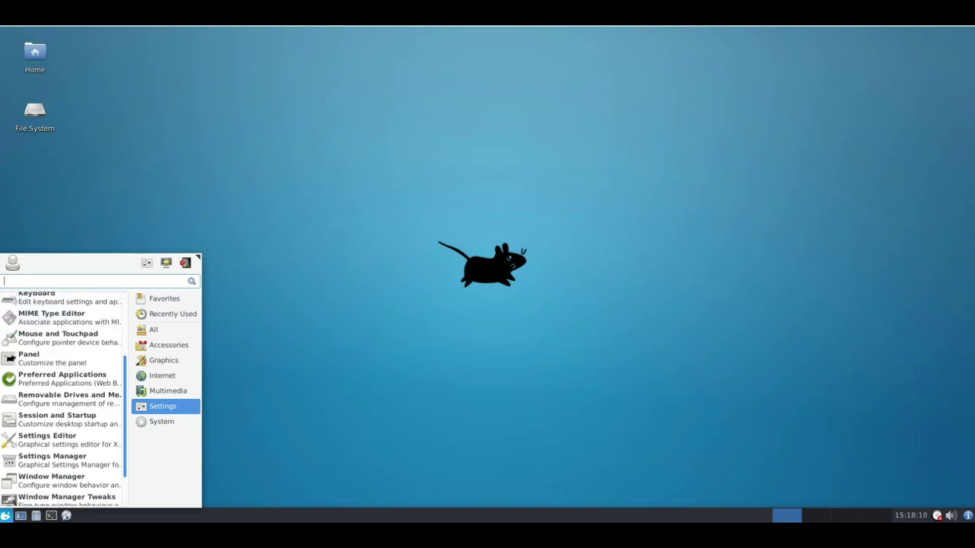
scroll(61, 396, up, 3)
scroll(61, 396, up, 2)
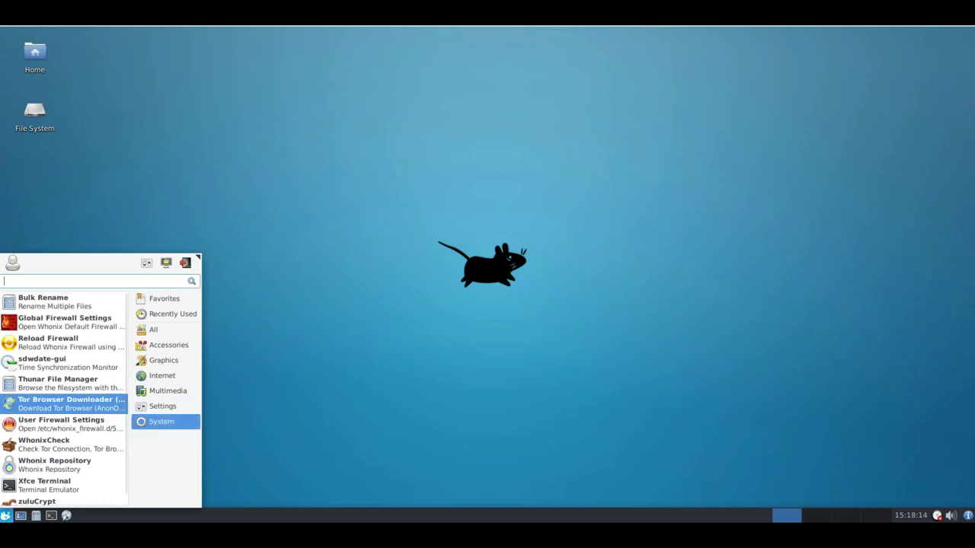
scroll(61, 396, down, 1)
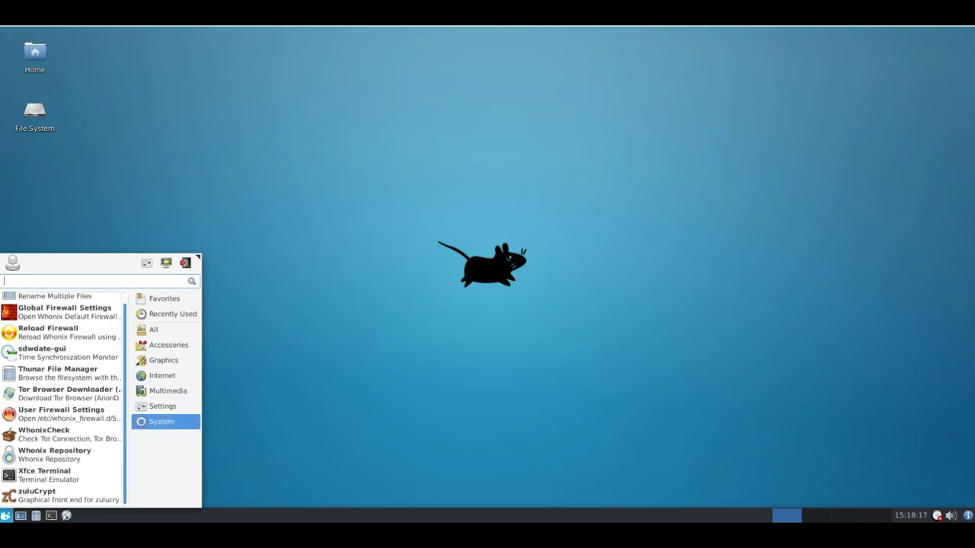
scroll(61, 396, up, 1)
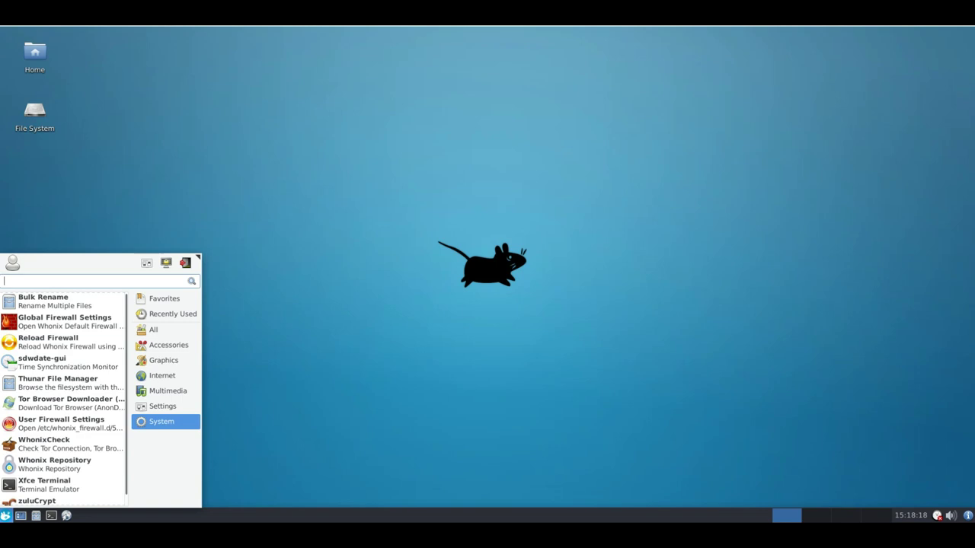
- Open the Settings Manager overview from the Whisker menu header button
click(147, 263)
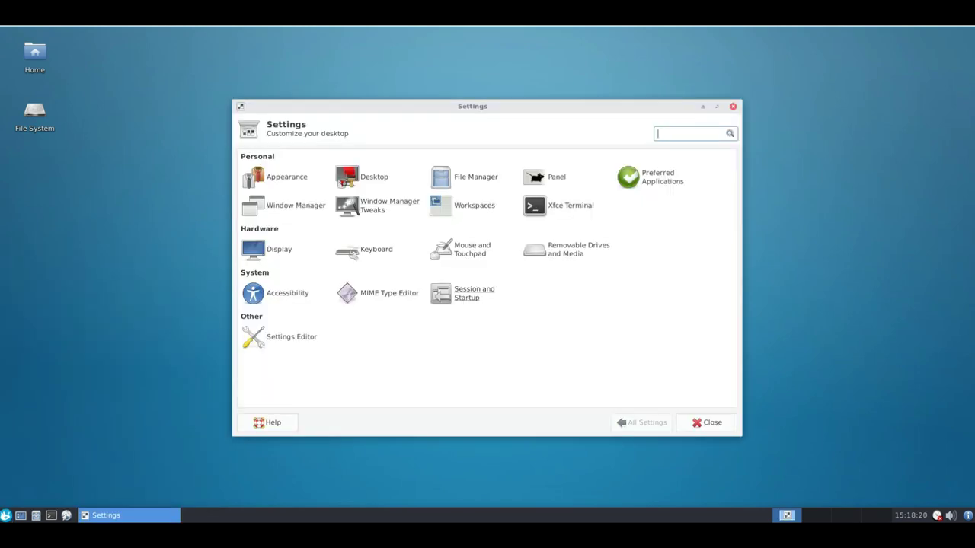
click(286, 177)
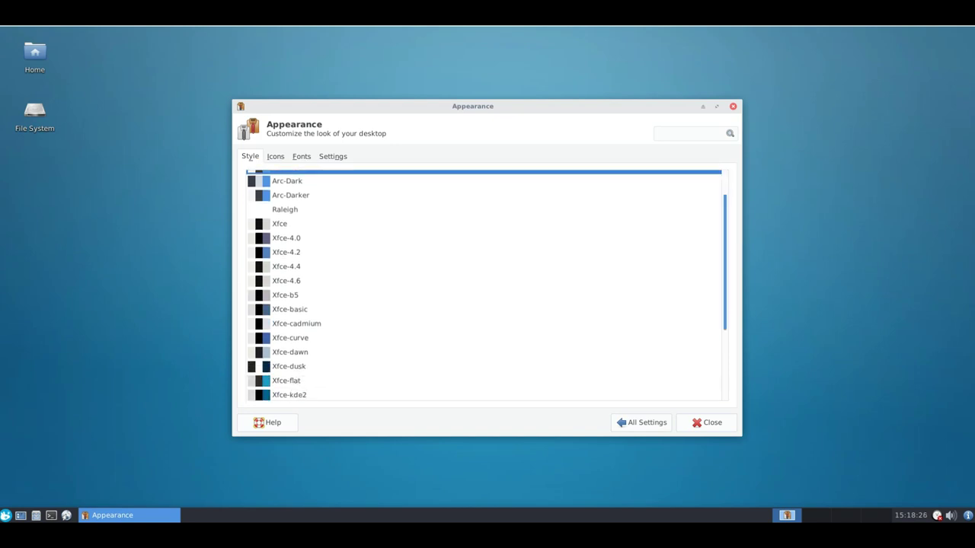
scroll(484, 289, down, 4)
scroll(484, 289, up, 4)
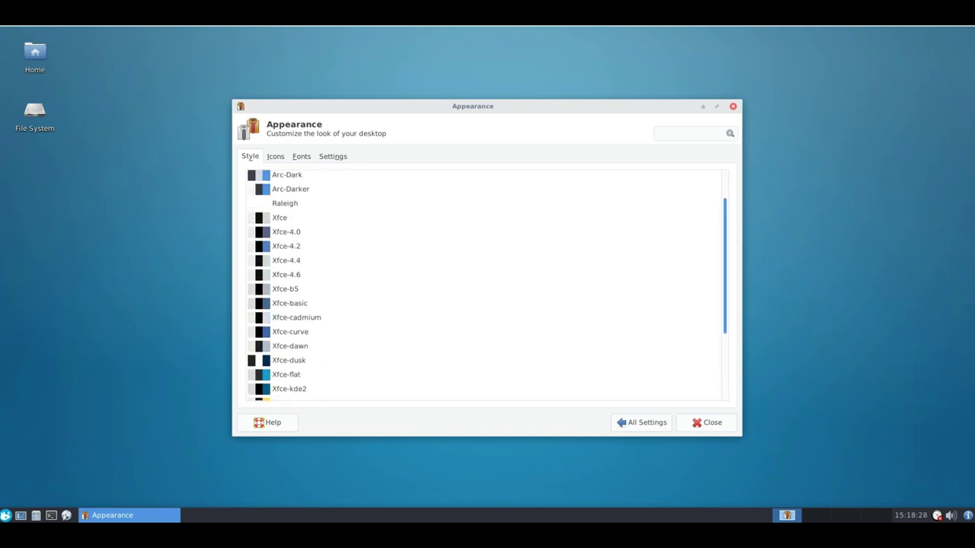
scroll(483, 289, up, 2)
key(ctrl+Page_Down)
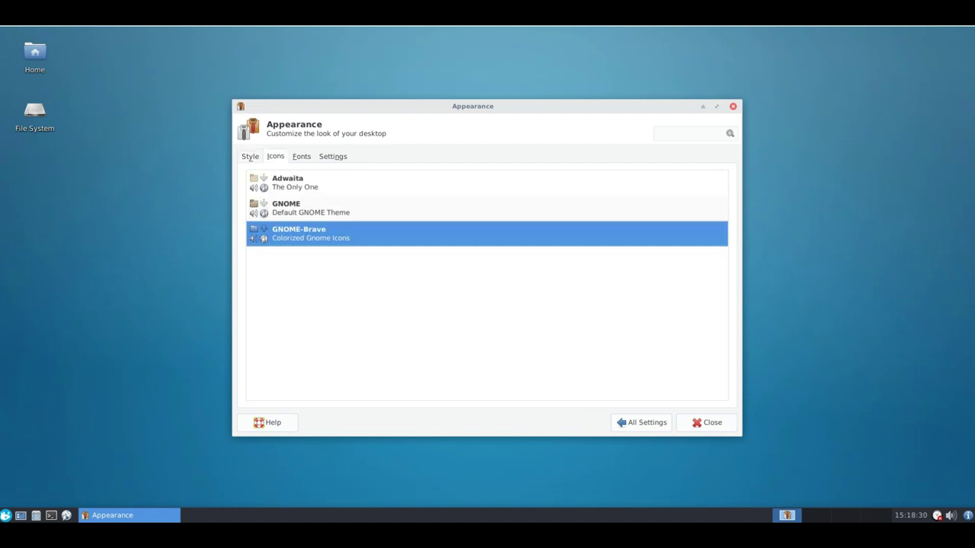
key(ctrl+Page_Down)
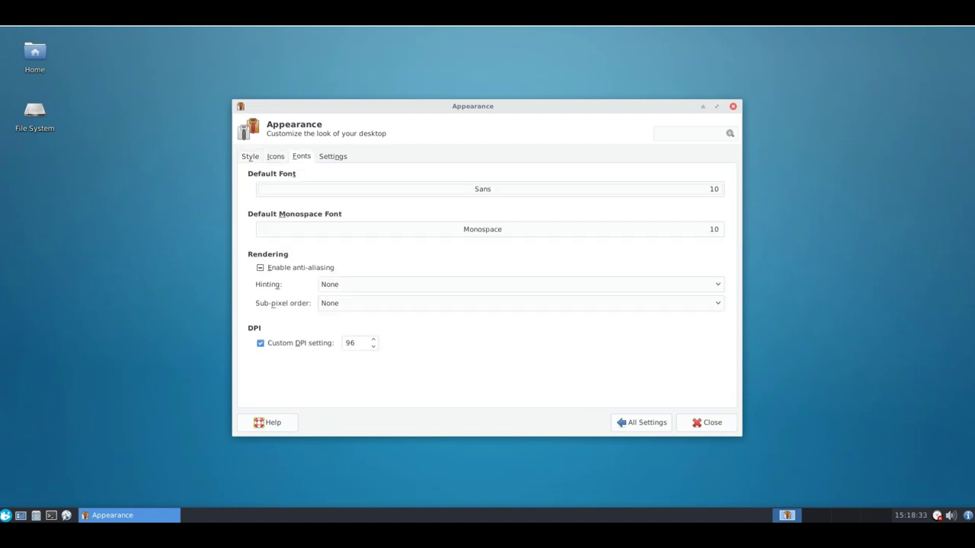
key(ctrl+Page_Down)
key(ctrl+Page_Down)
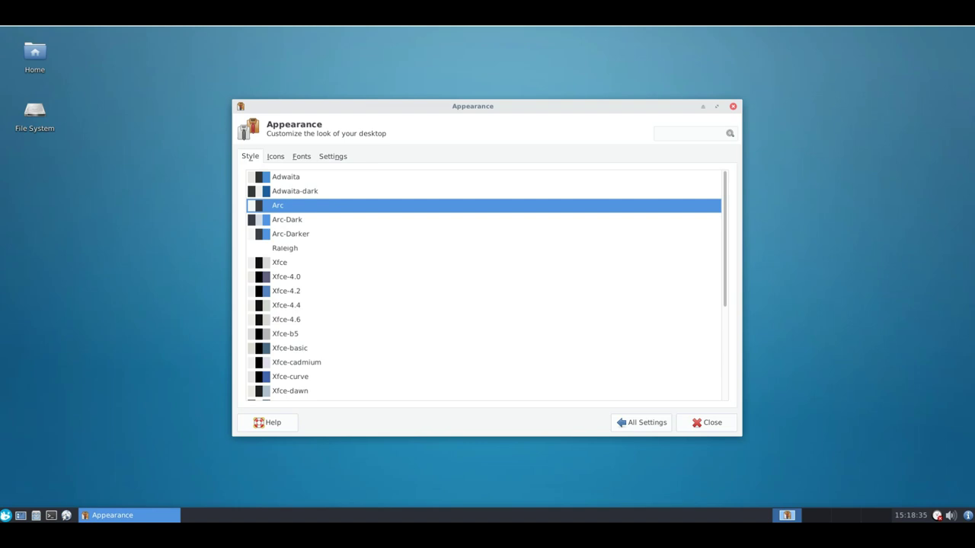
key(Escape)
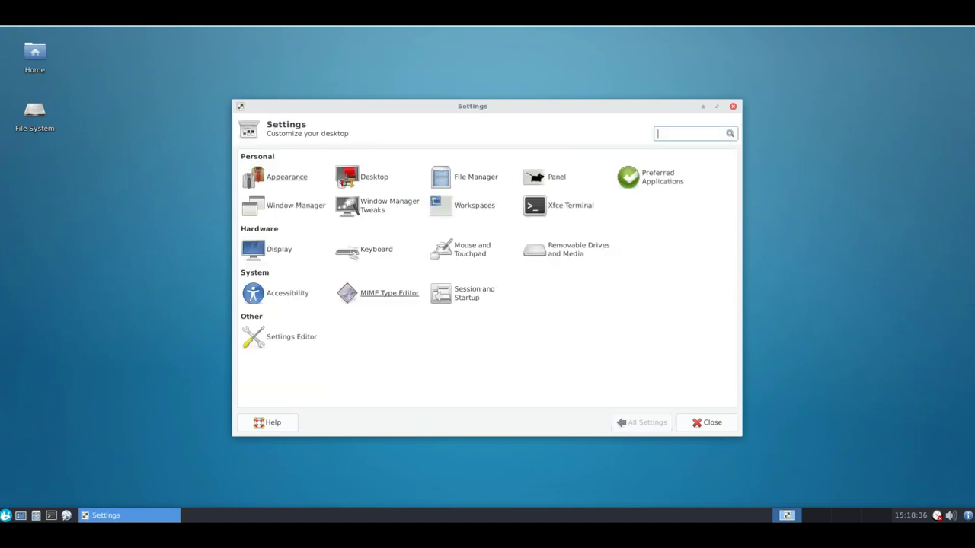
- In Desktop settings, apply the teal wallpaper and show the Menus options
key(Right)
key(Return)
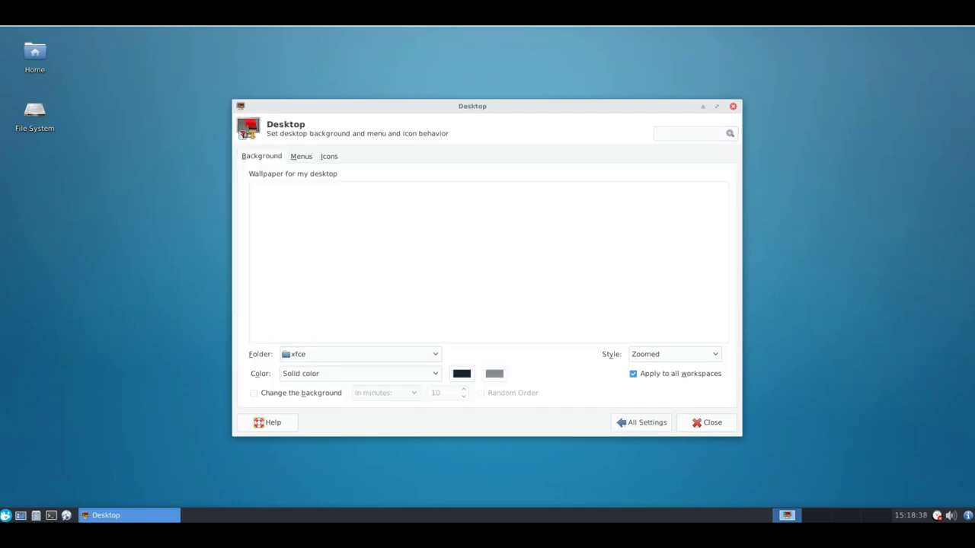
key(Right)
key(Left)
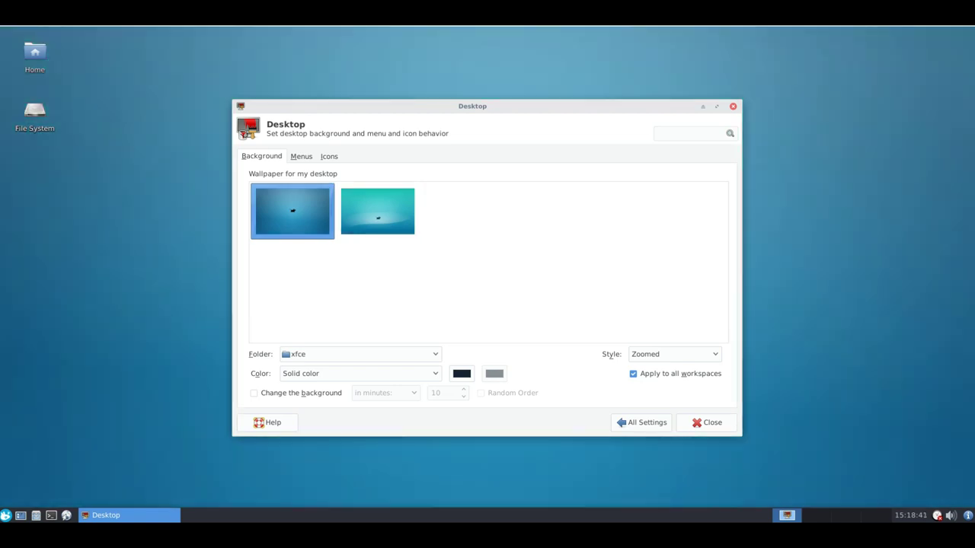
click(377, 211)
key(ctrl+Page_Down)
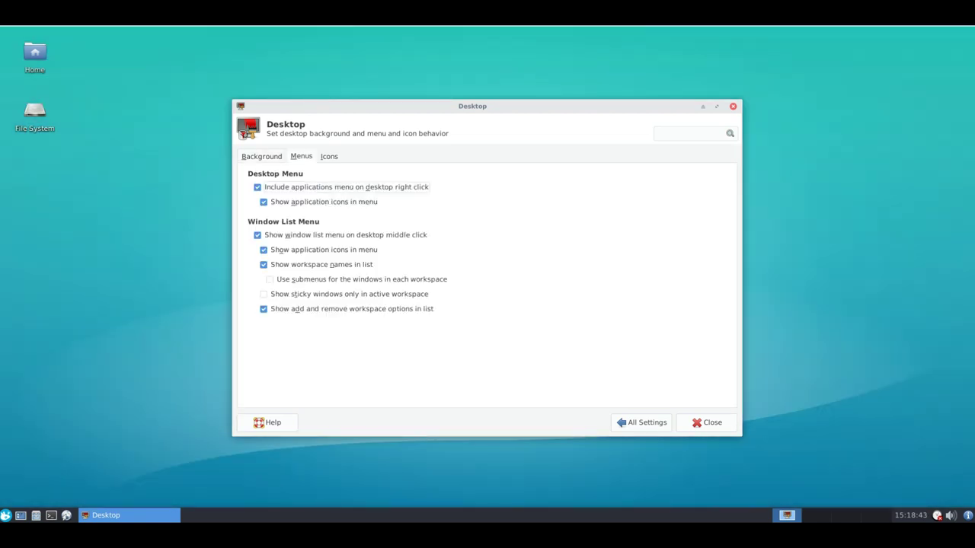